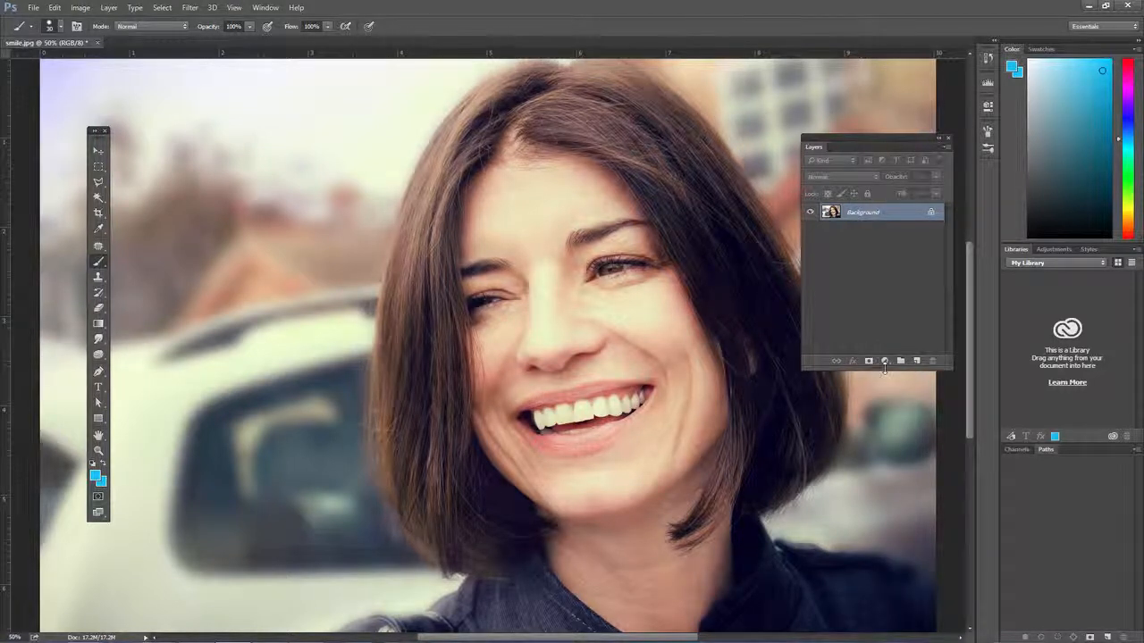
Add a Hue/Saturation adjustment layer above the Background and move its settings clear of the layer list
click(885, 361)
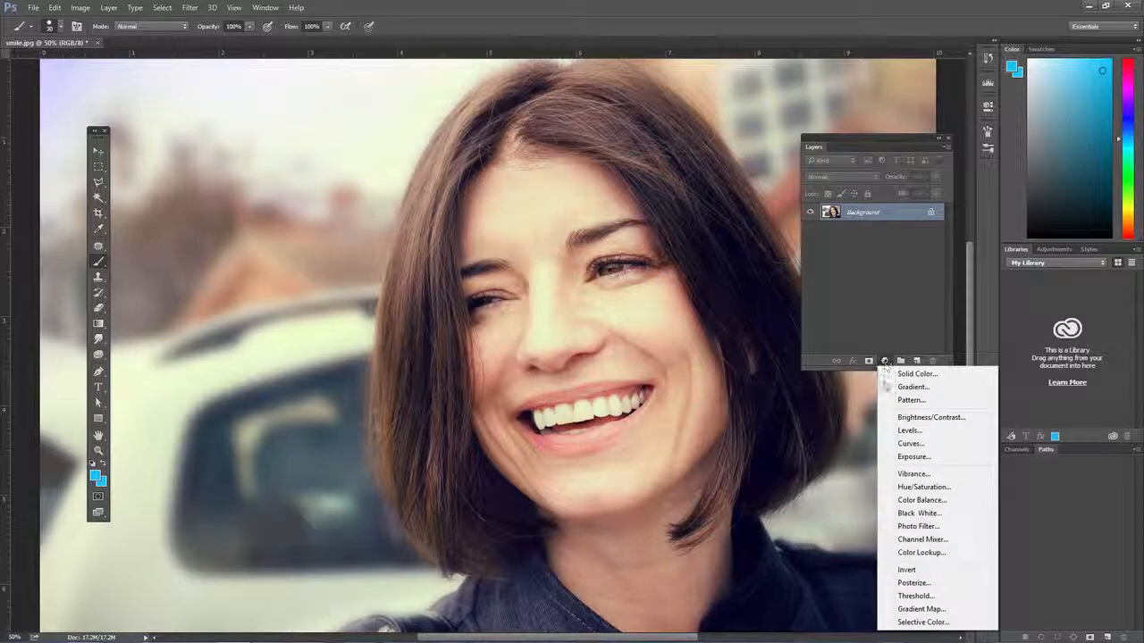
click(920, 486)
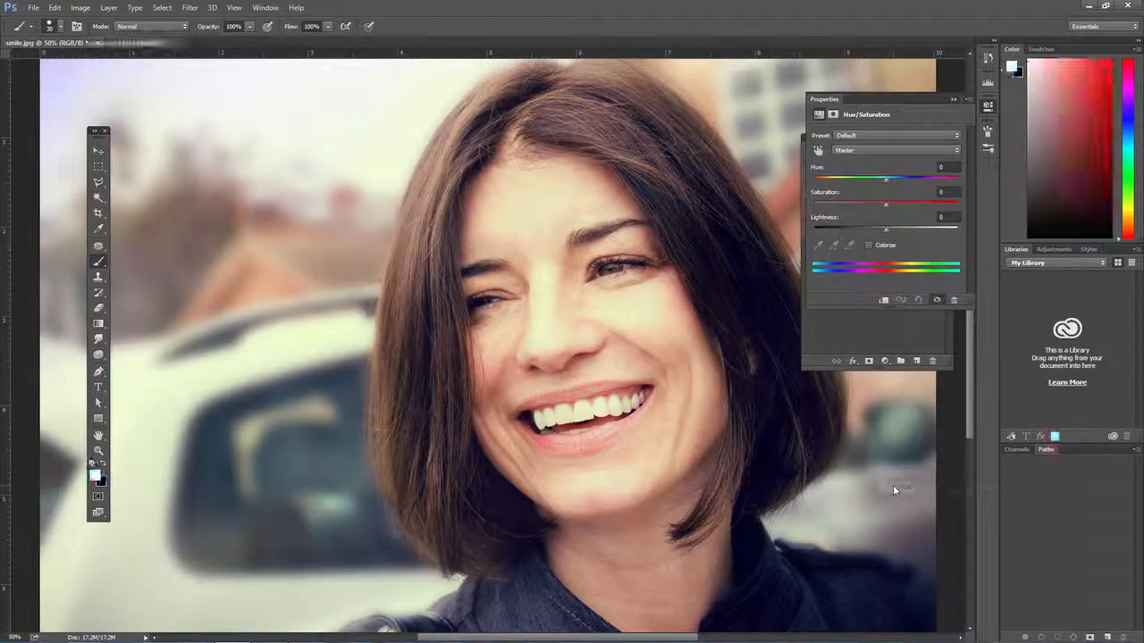
click(109, 8)
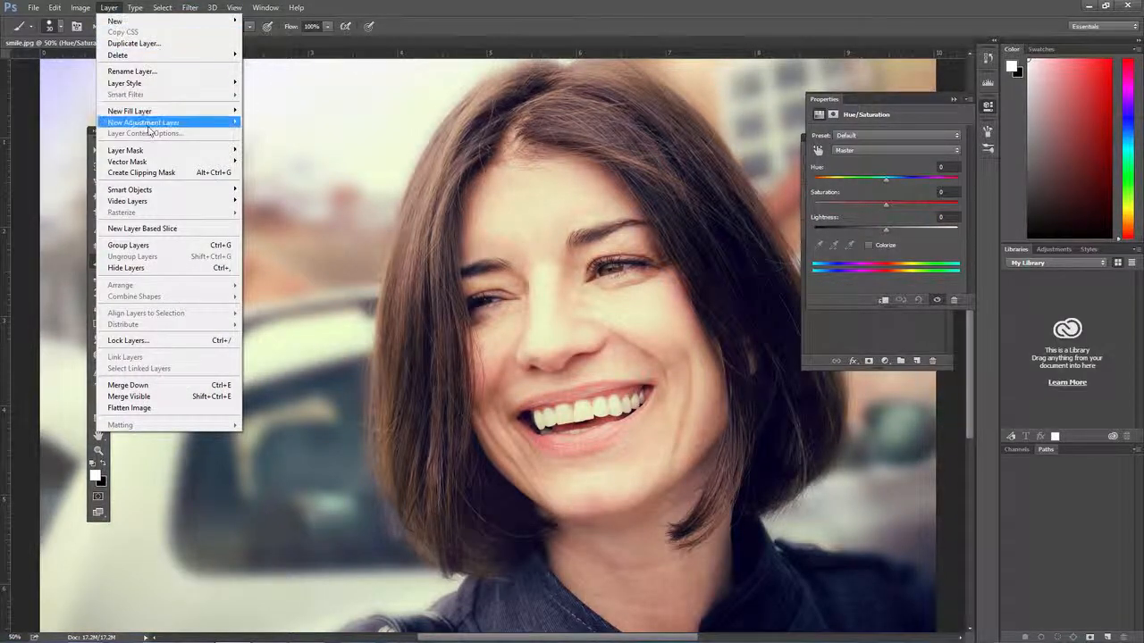
mouse_move(152, 122)
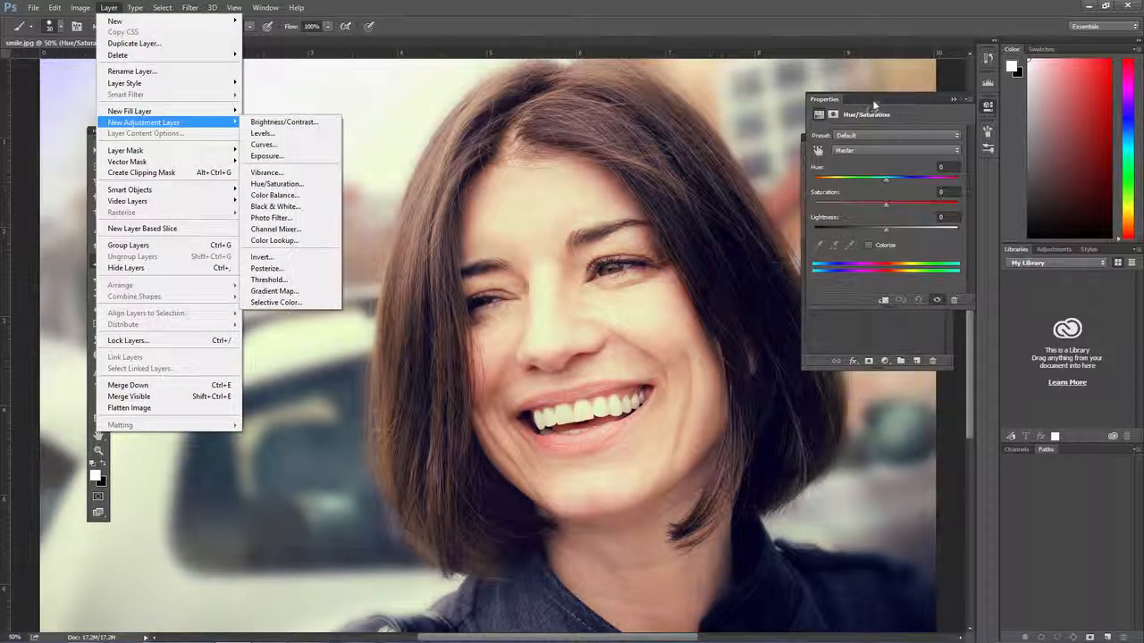
drag(871, 106, 761, 118)
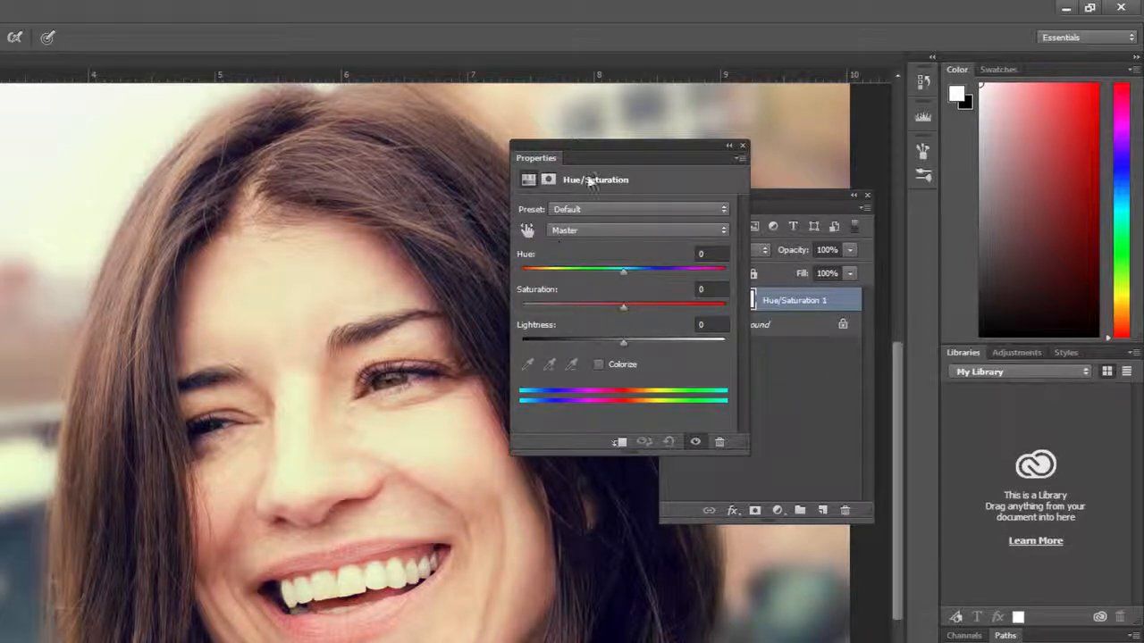
drag(602, 153, 634, 130)
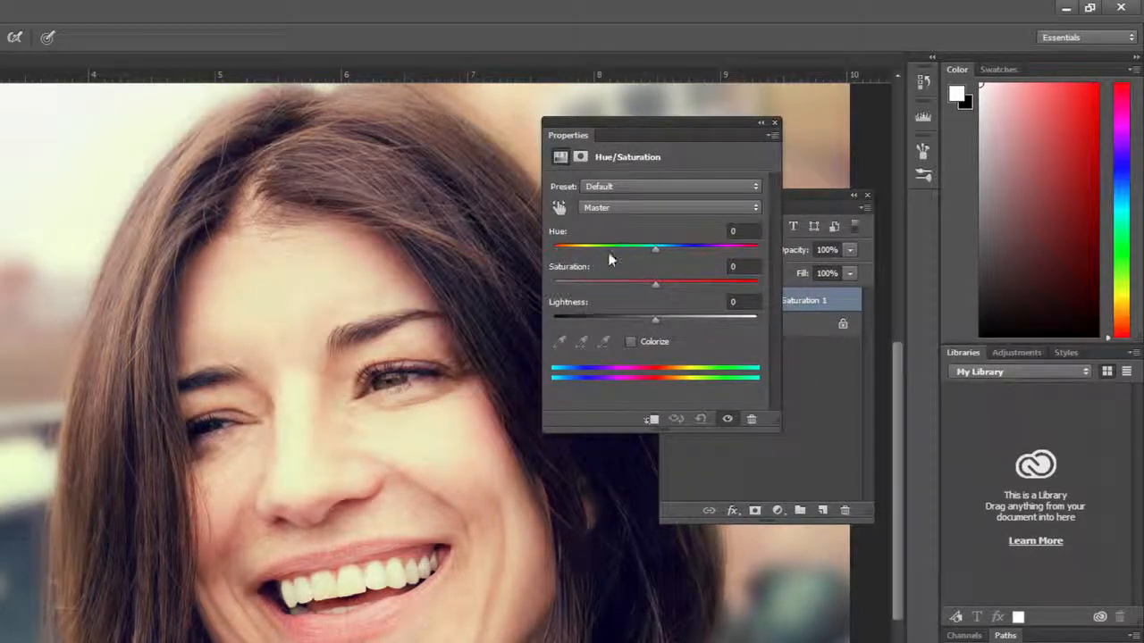
In the Hue/Saturation adjustment, set the Yellows saturation to -100 and lightness to +60, and close the settings
click(614, 208)
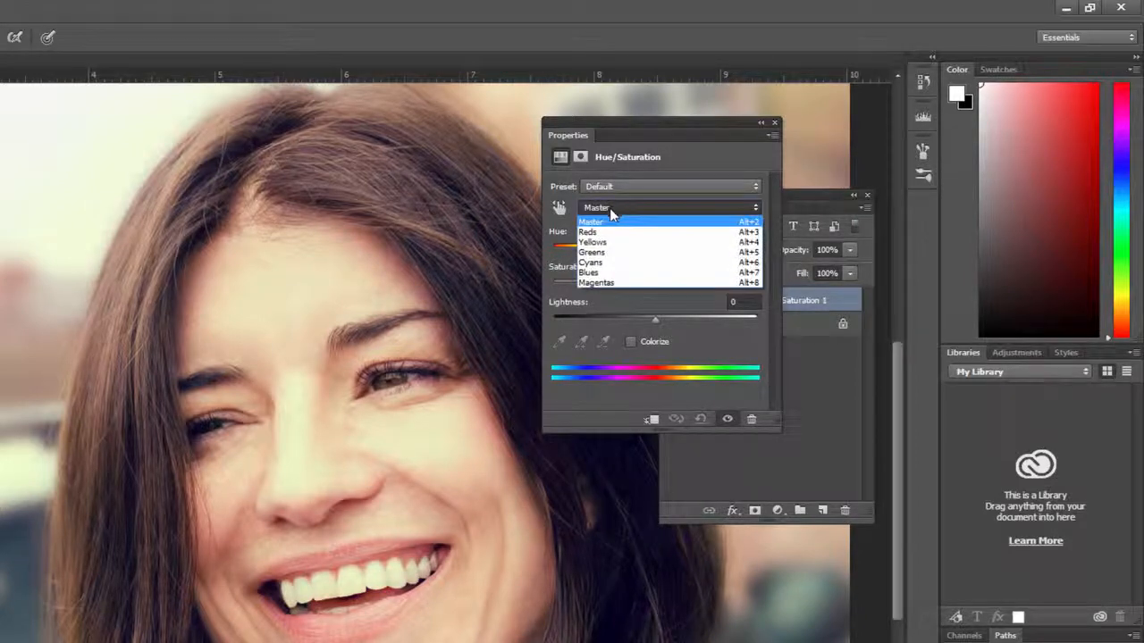
click(593, 242)
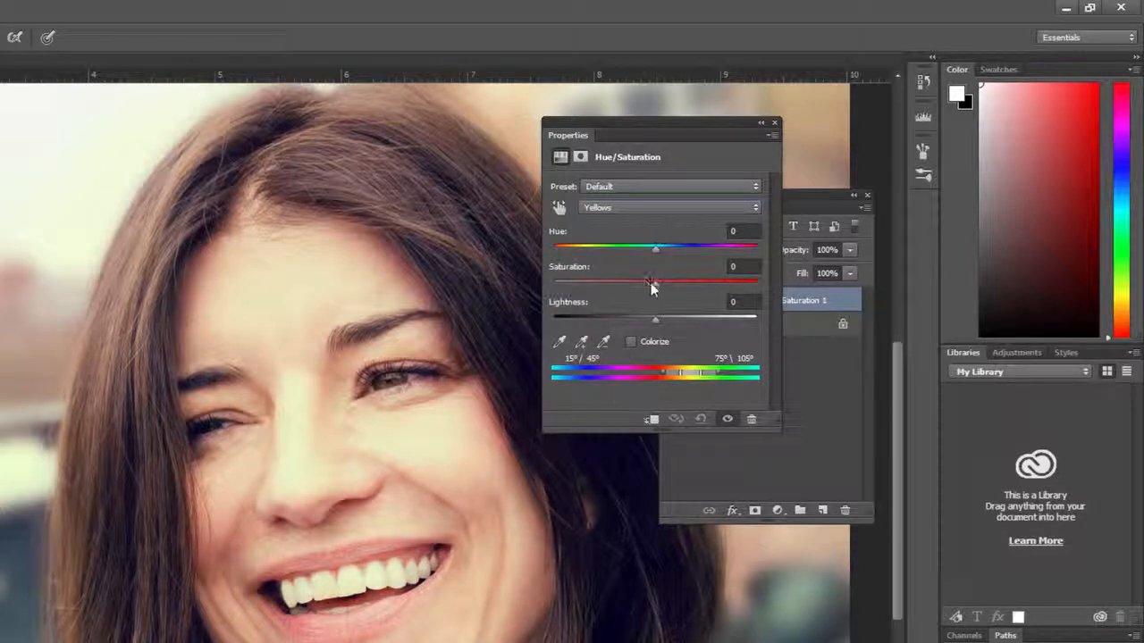
drag(655, 282, 481, 285)
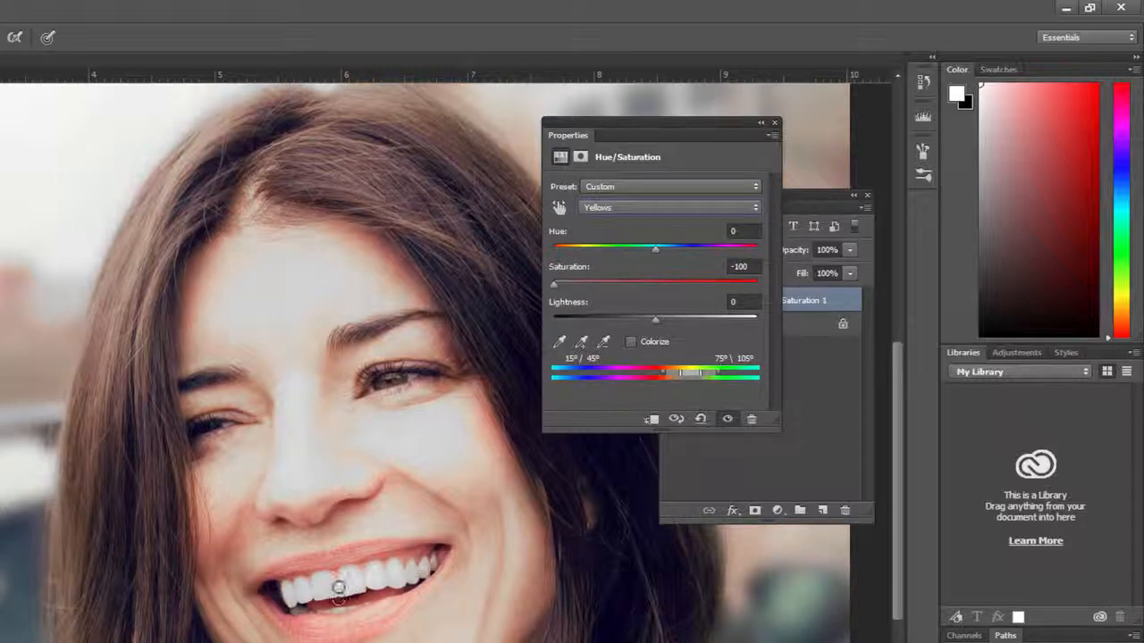
drag(656, 319, 682, 324)
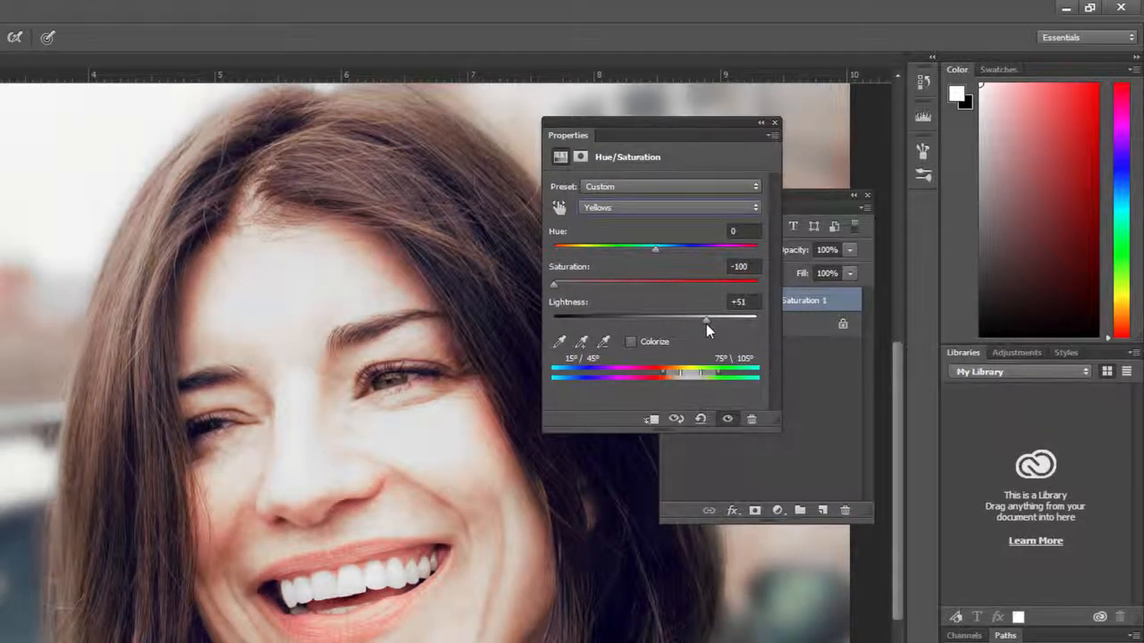
drag(706, 324, 718, 319)
click(703, 469)
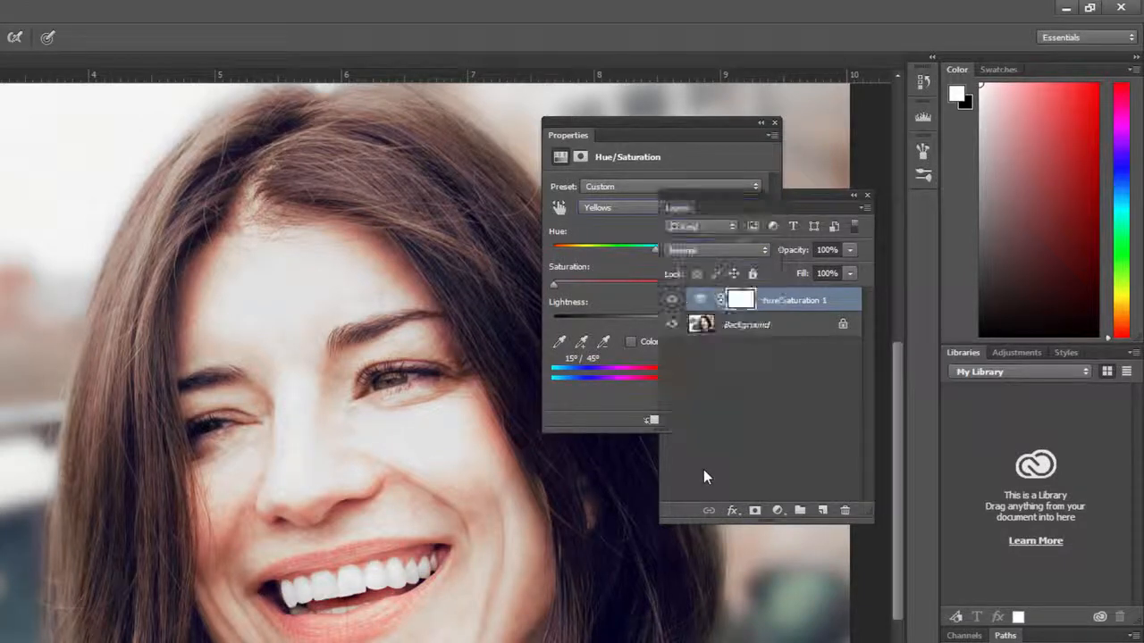
click(775, 122)
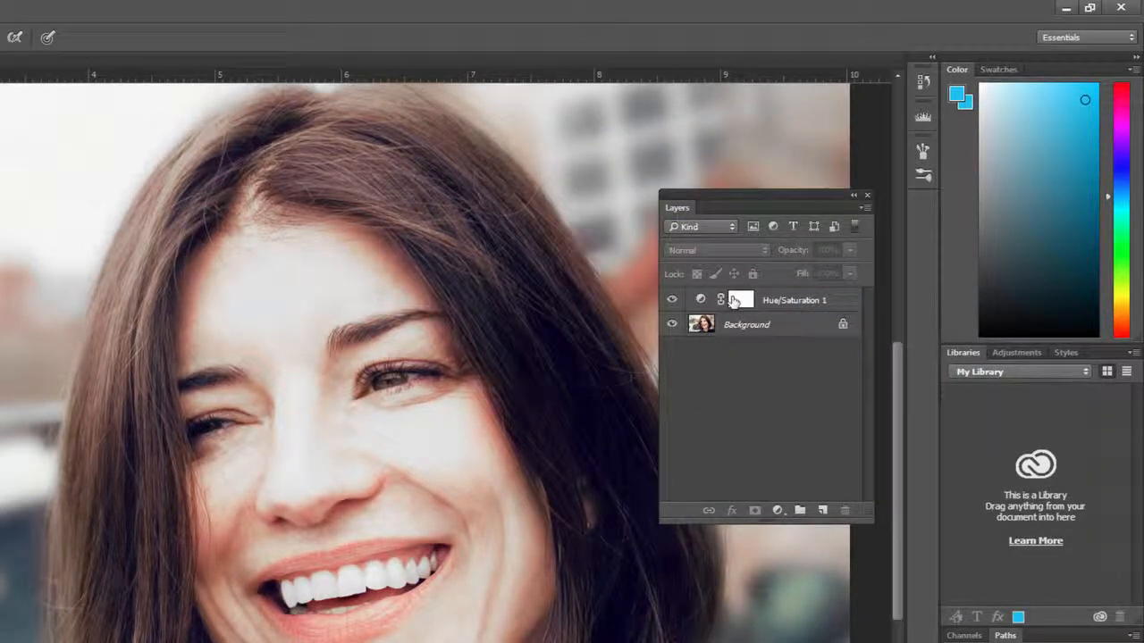
Reopen the Hue/Saturation layer's settings, review the values for Yellows, and close them again
click(733, 302)
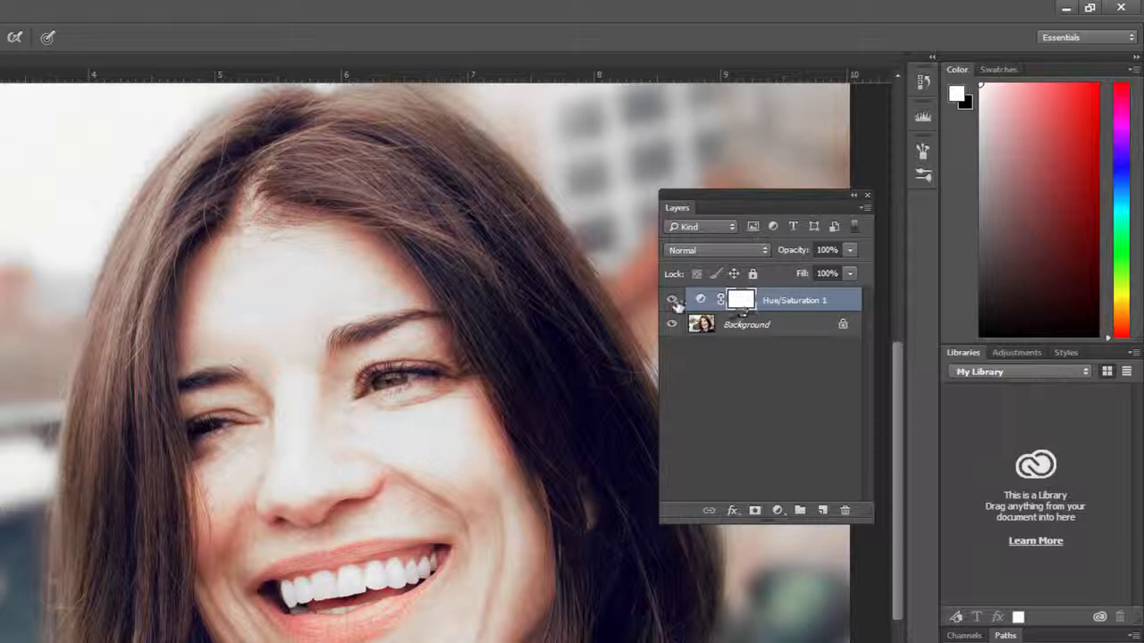
double_click(701, 302)
click(597, 211)
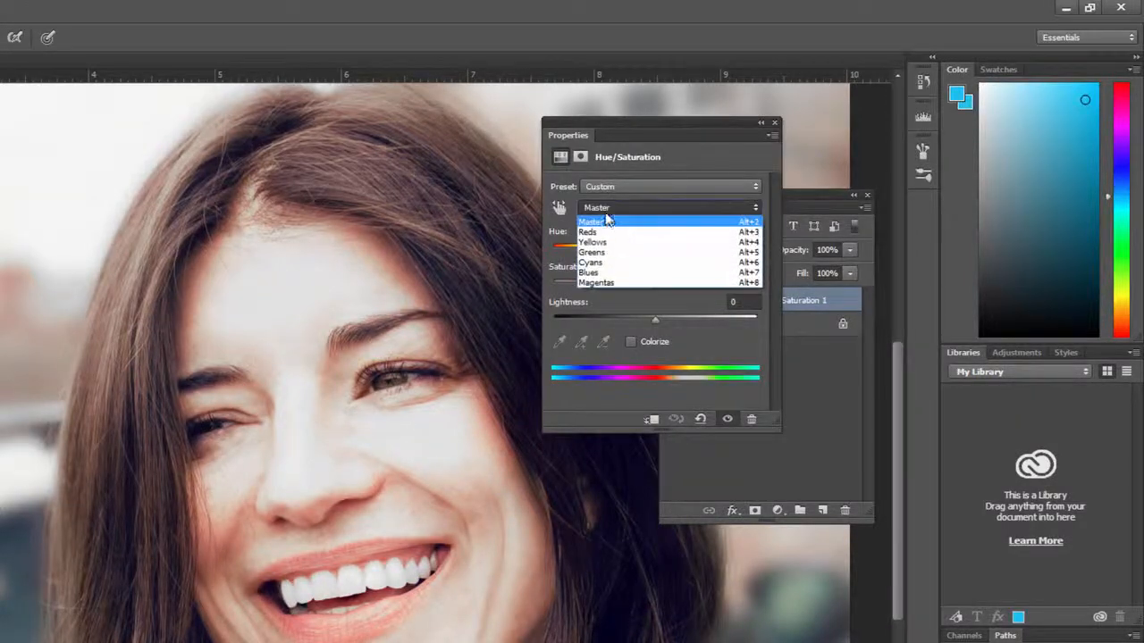
click(611, 241)
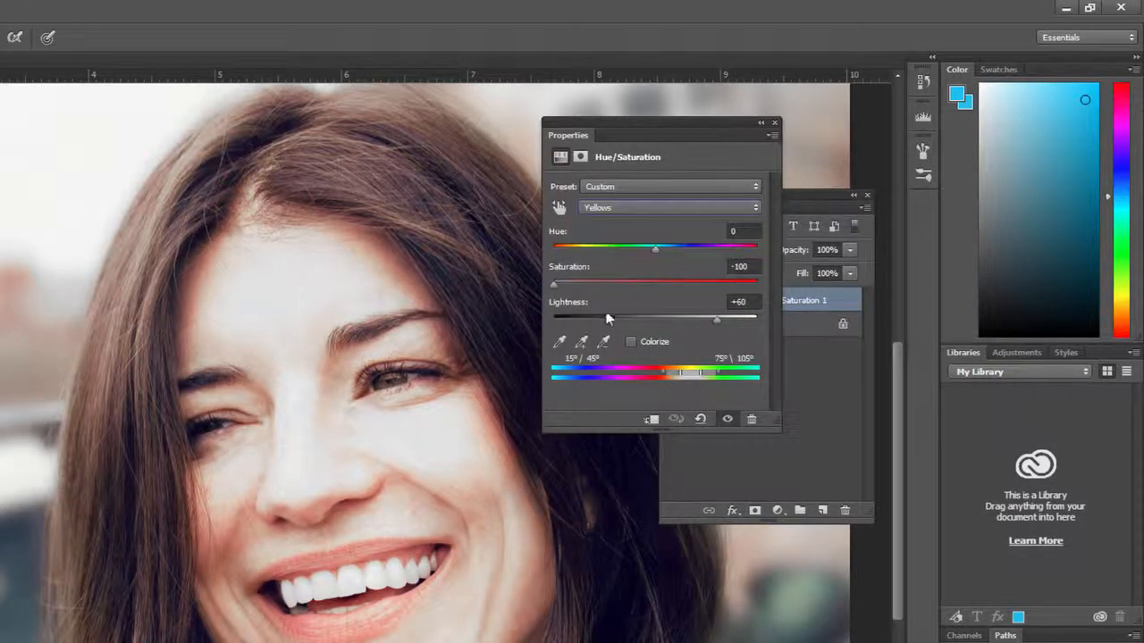
click(774, 124)
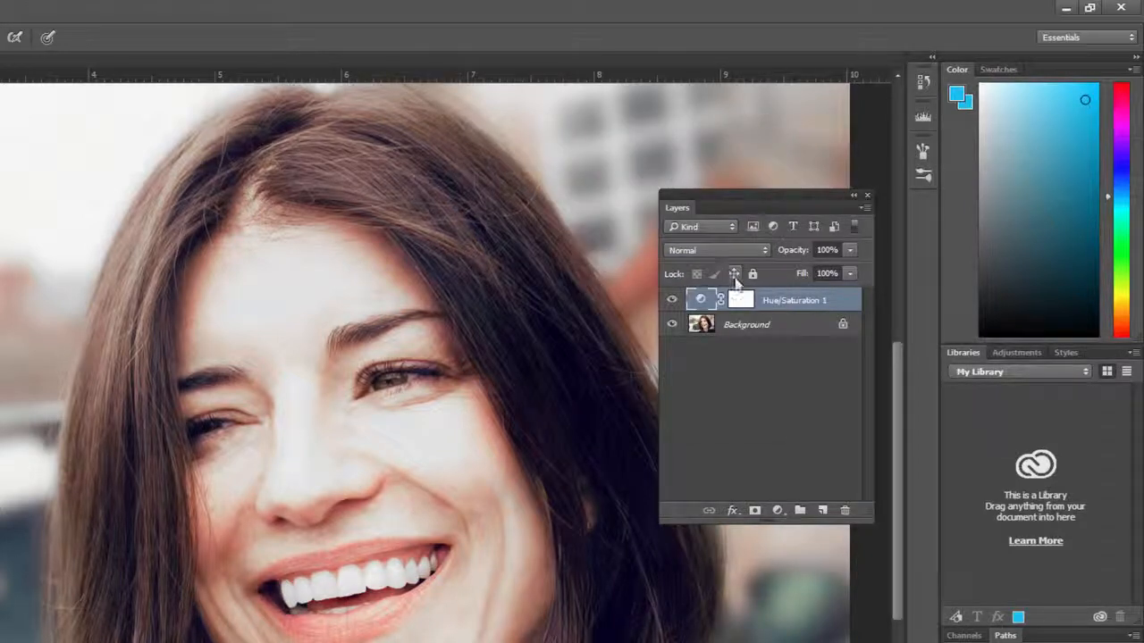
Invert the Hue/Saturation layer's mask to black and make white the foreground color
click(740, 303)
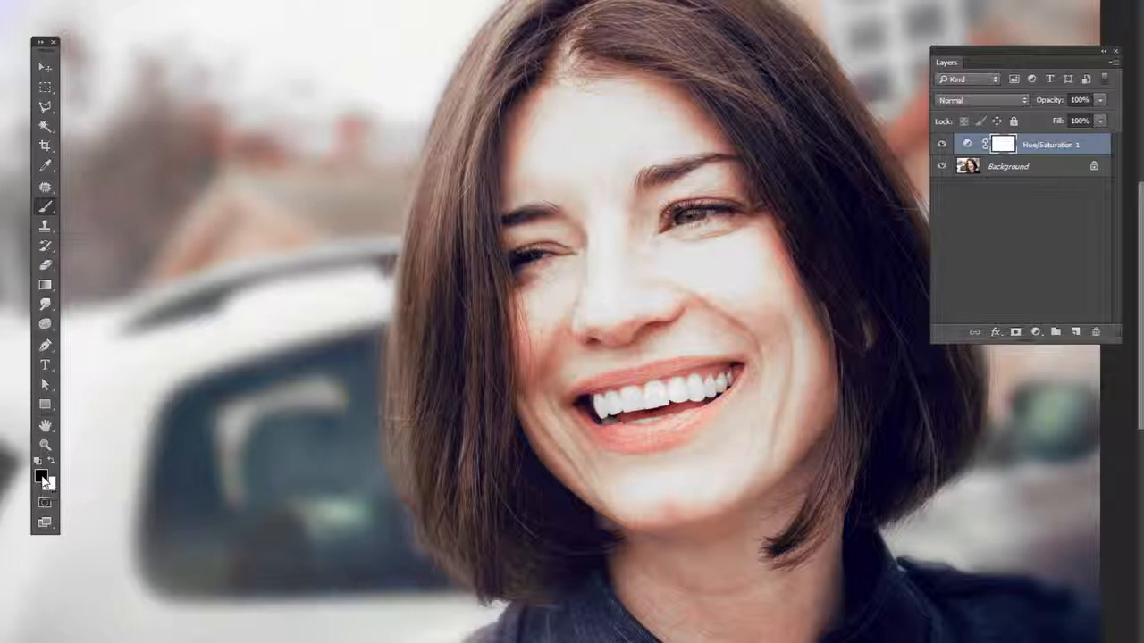
key(ctrl+i)
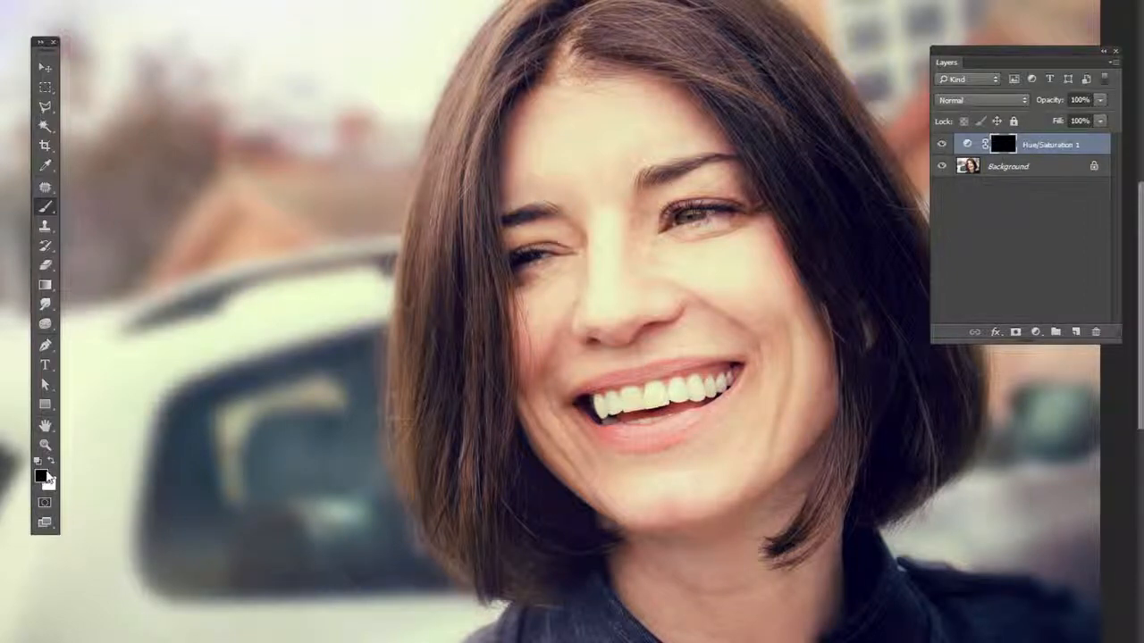
click(51, 461)
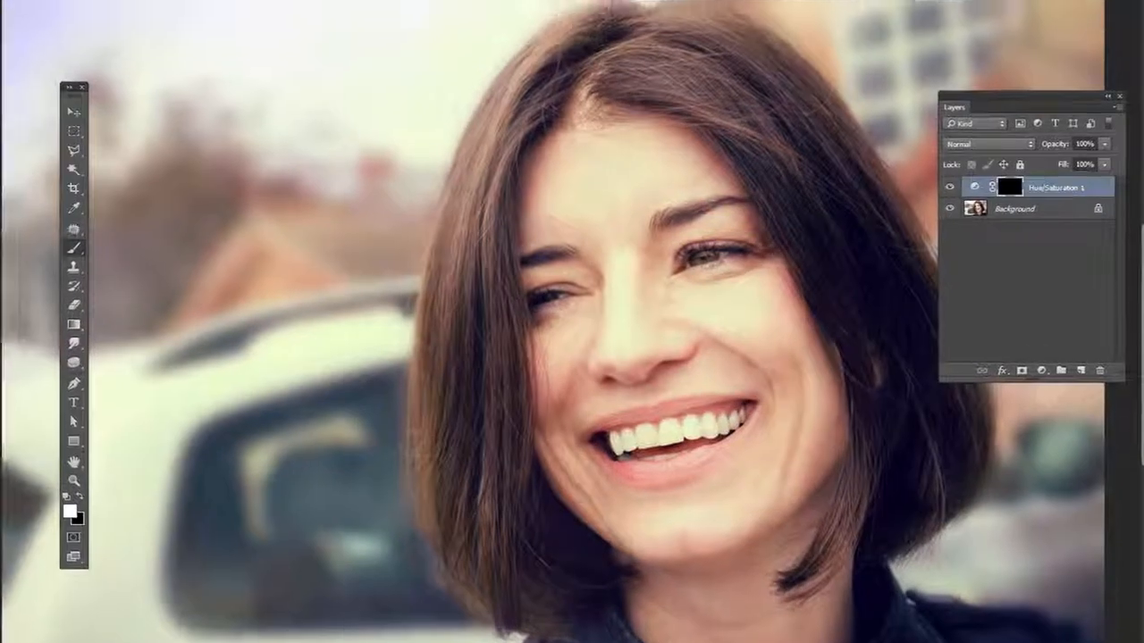
Choose a soft round brush at 30 px and raise its hardness slightly above 0%
click(66, 21)
click(97, 141)
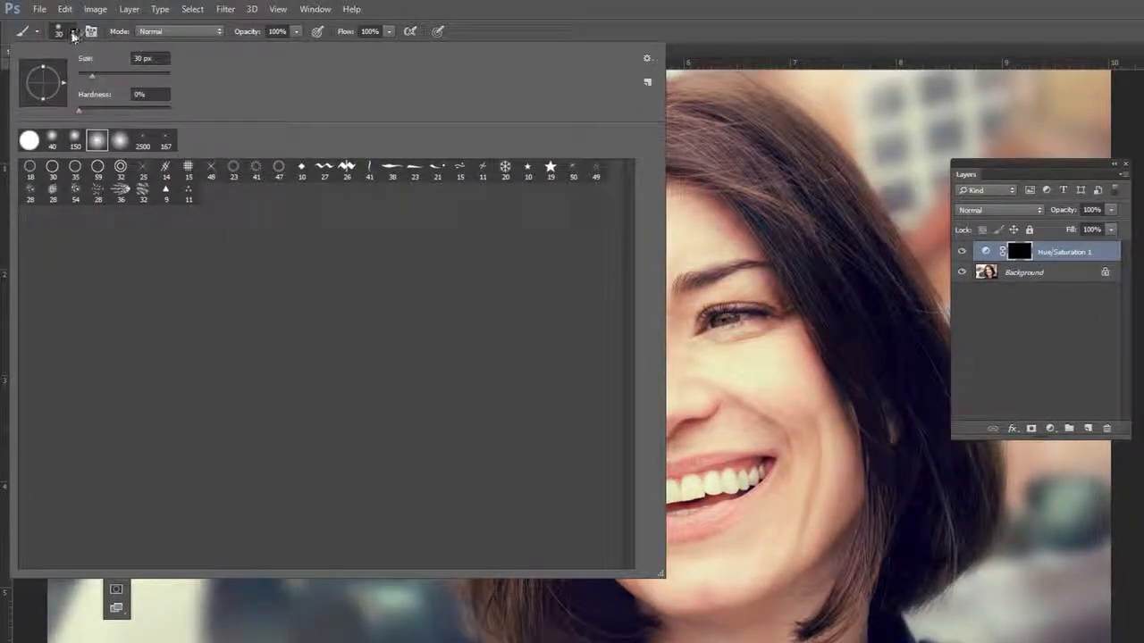
click(72, 34)
click(72, 34)
drag(77, 108, 90, 112)
click(74, 33)
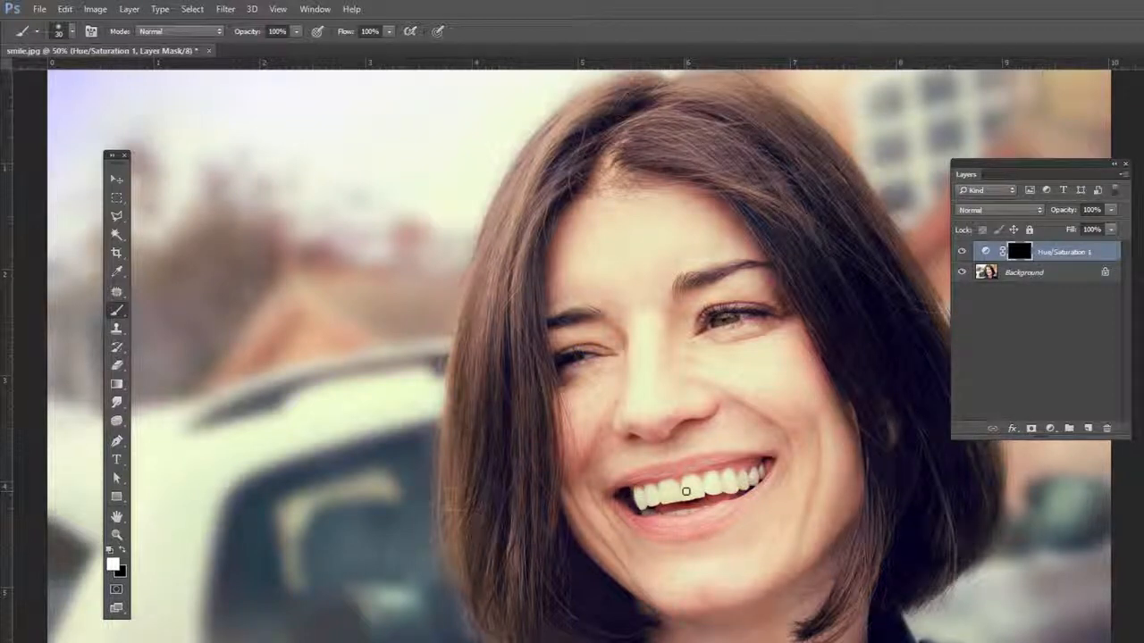
Paint white on the Hue/Saturation mask over all the upper teeth at 200% zoom
key(ctrl+plus)
key(ctrl+plus)
key(ctrl+plus)
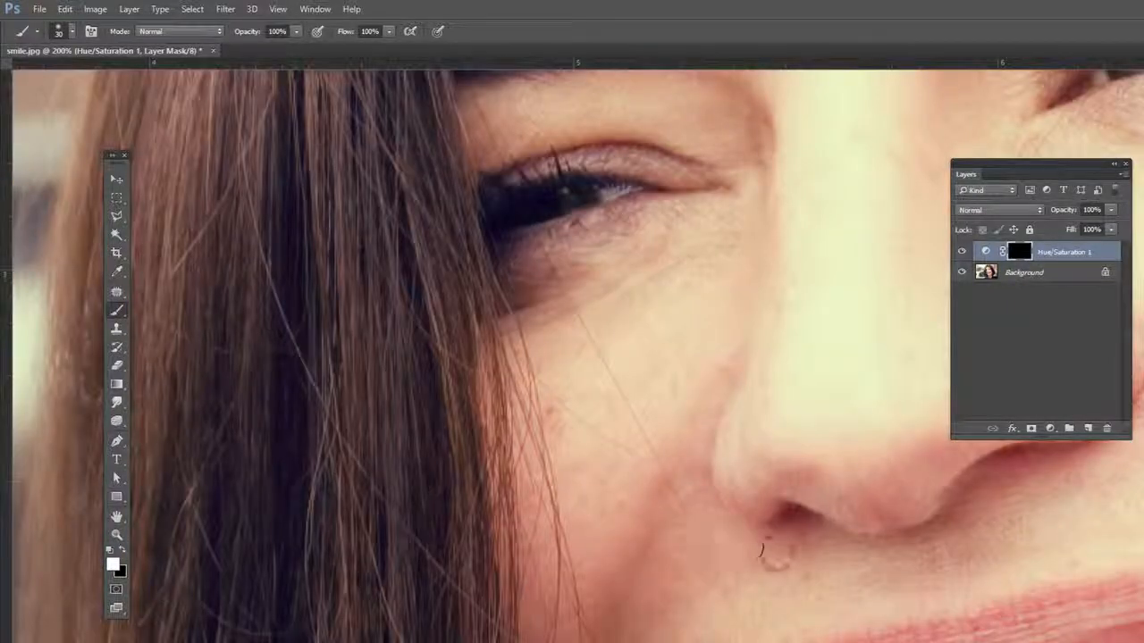
drag(776, 552, 400, 556)
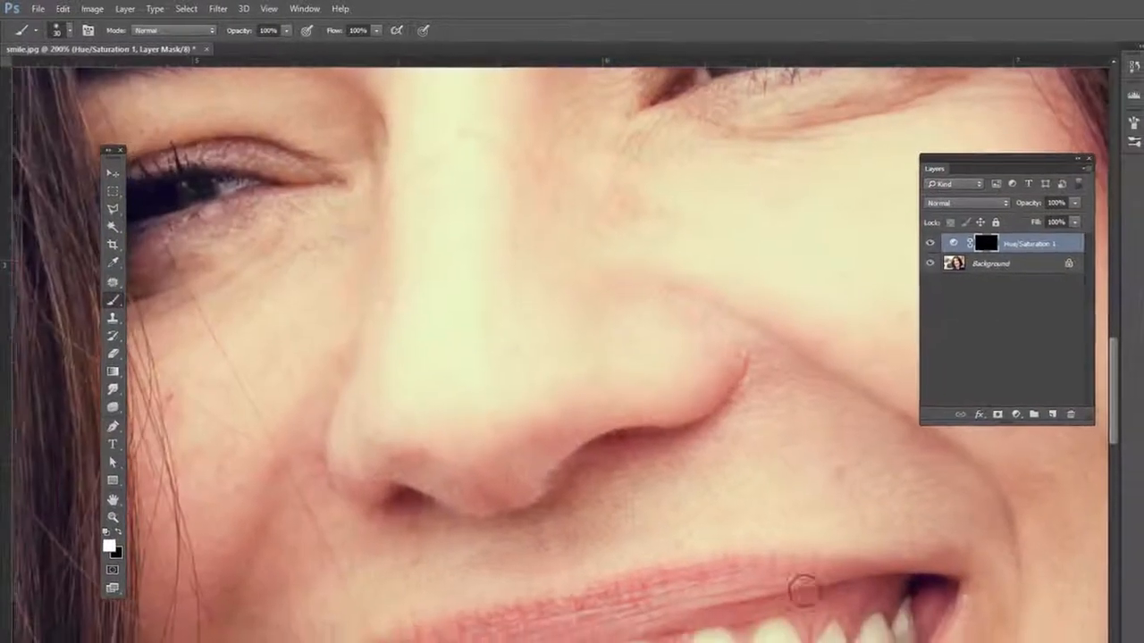
scroll(801, 590, down, 10)
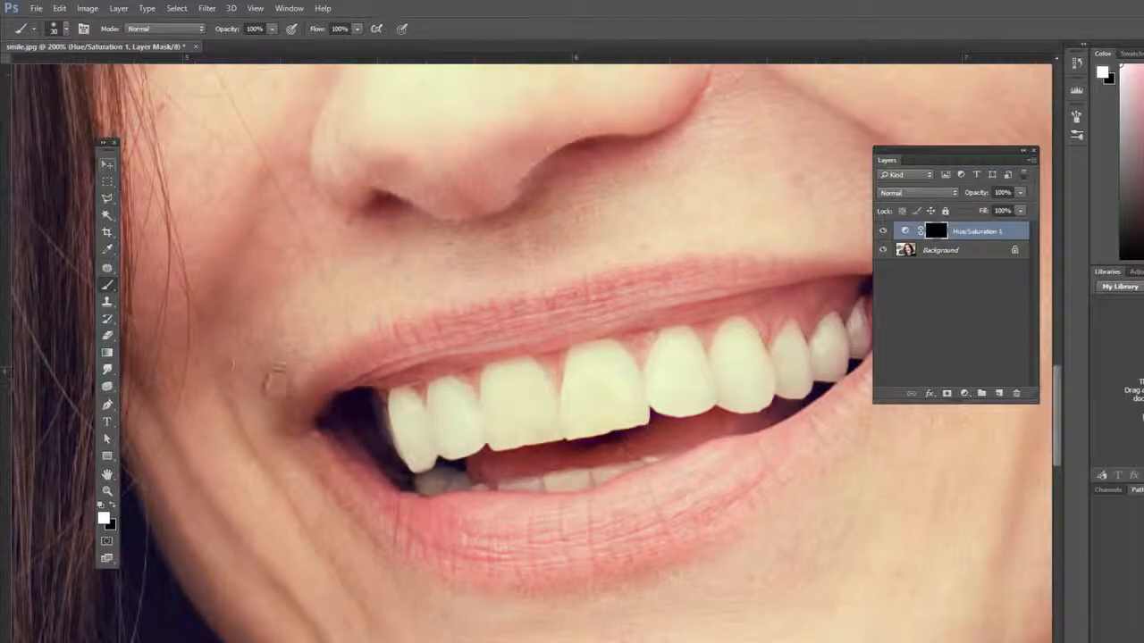
mouse_move(454, 428)
mouse_down()
mouse_move(447, 391)
mouse_move(452, 435)
mouse_move(441, 442)
mouse_move(400, 401)
mouse_move(417, 455)
mouse_move(423, 437)
mouse_move(469, 434)
mouse_move(452, 395)
mouse_move(489, 425)
mouse_move(503, 411)
mouse_move(501, 374)
mouse_move(529, 374)
mouse_move(560, 421)
mouse_move(501, 436)
mouse_move(544, 430)
mouse_move(514, 397)
mouse_move(575, 424)
mouse_move(635, 410)
mouse_move(616, 362)
mouse_move(598, 351)
mouse_move(581, 372)
mouse_move(584, 403)
mouse_move(597, 388)
mouse_move(684, 402)
mouse_move(705, 385)
mouse_move(684, 339)
mouse_move(669, 342)
mouse_move(664, 379)
mouse_move(574, 396)
mouse_move(582, 377)
mouse_move(754, 394)
mouse_move(732, 332)
mouse_move(720, 368)
mouse_move(779, 381)
mouse_move(795, 378)
mouse_move(789, 334)
mouse_move(784, 370)
mouse_move(824, 366)
mouse_move(828, 332)
mouse_move(857, 325)
mouse_up()
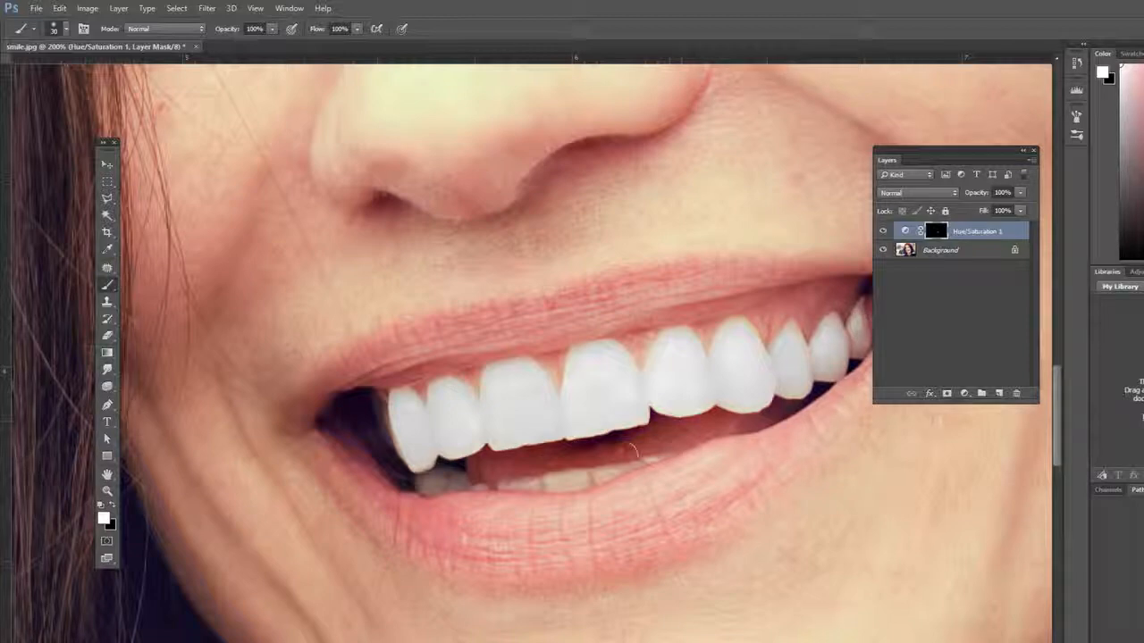
Paint the lower teeth into the mask with a 10 px brush and clean overspill around the gums with black
key(bracketleft)
key(bracketleft)
mouse_move(566, 478)
mouse_down()
mouse_move(551, 474)
mouse_move(618, 471)
mouse_up()
drag(518, 482, 505, 482)
drag(504, 482, 446, 484)
key(x)
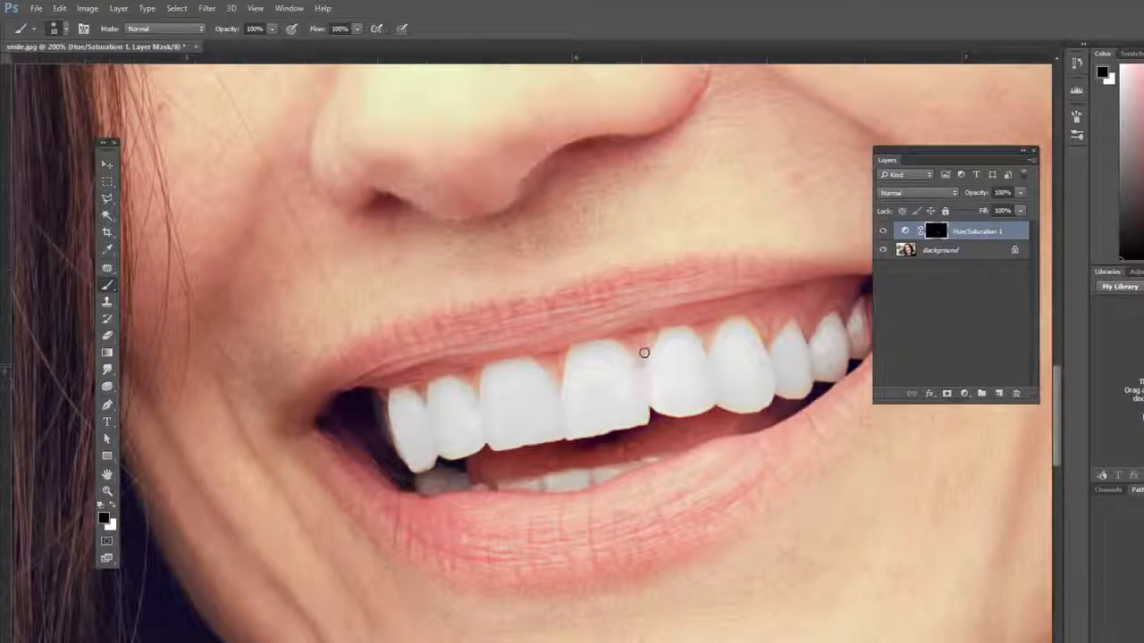
key(x)
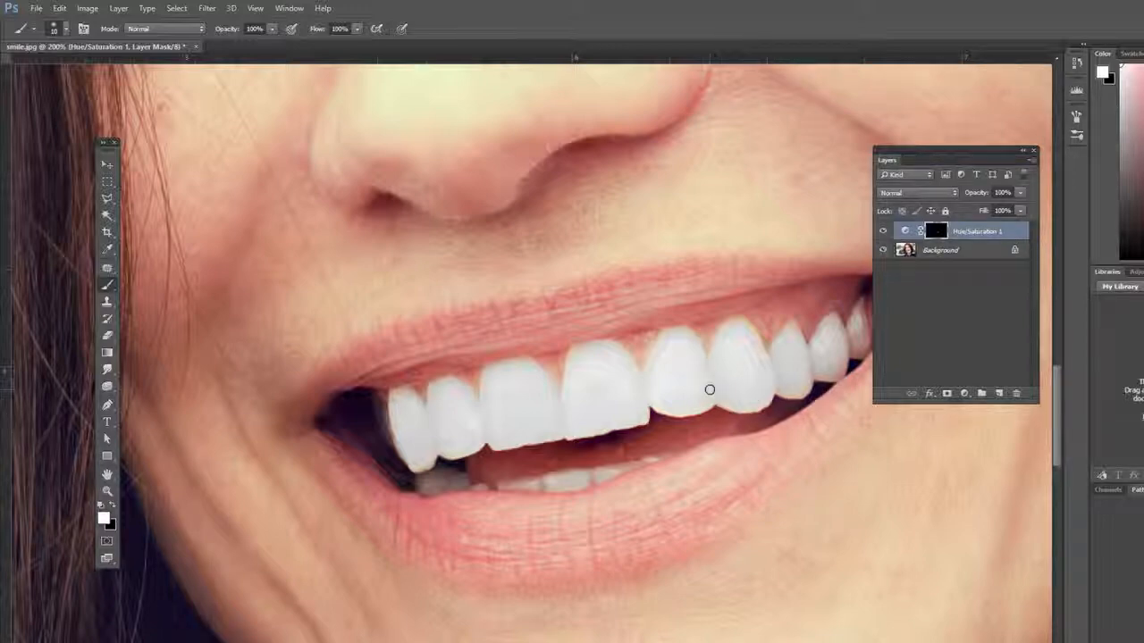
Check the whitened smile in the whole photo and inspect the Hue/Saturation mask on its own
key(ctrl+minus)
key(ctrl+minus)
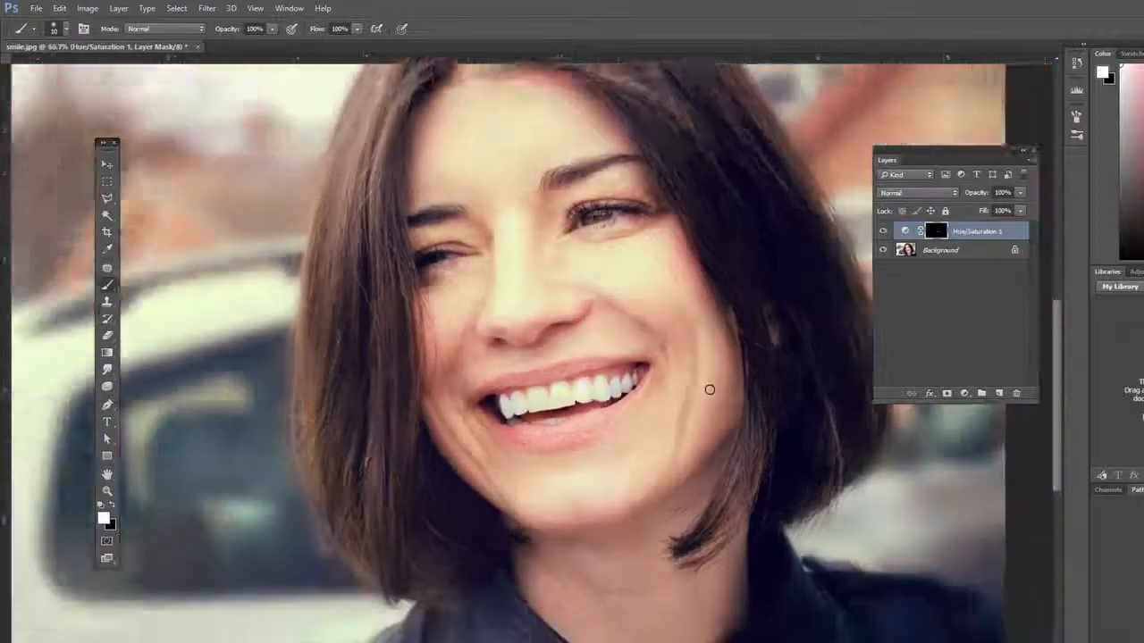
key(ctrl+minus)
key(ctrl+minus)
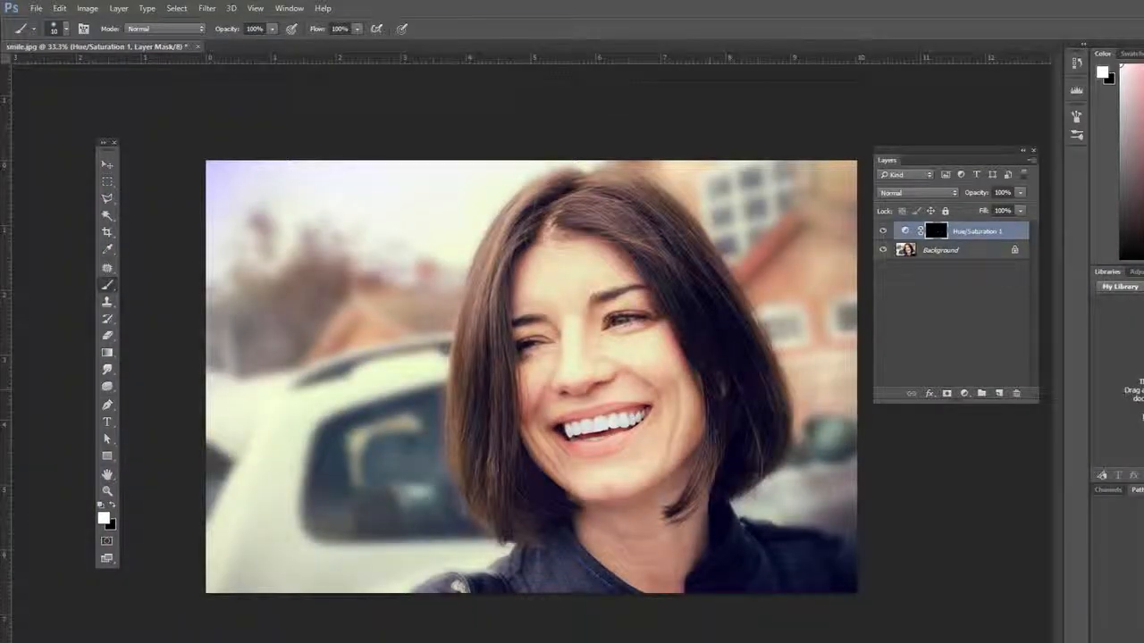
key(ctrl+plus)
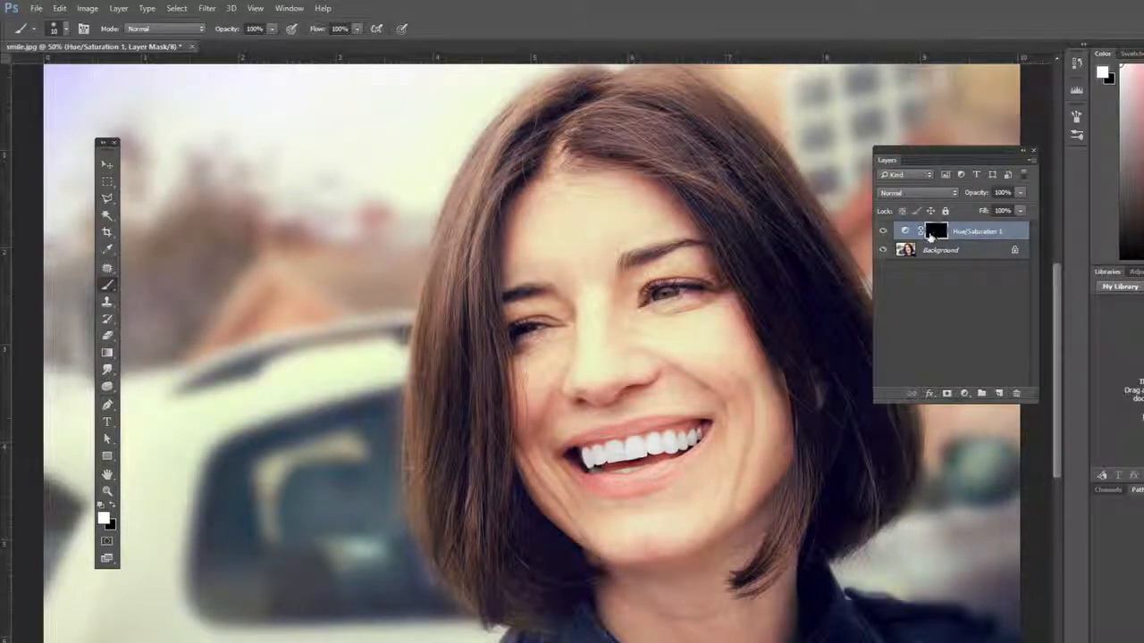
alt+click(936, 232)
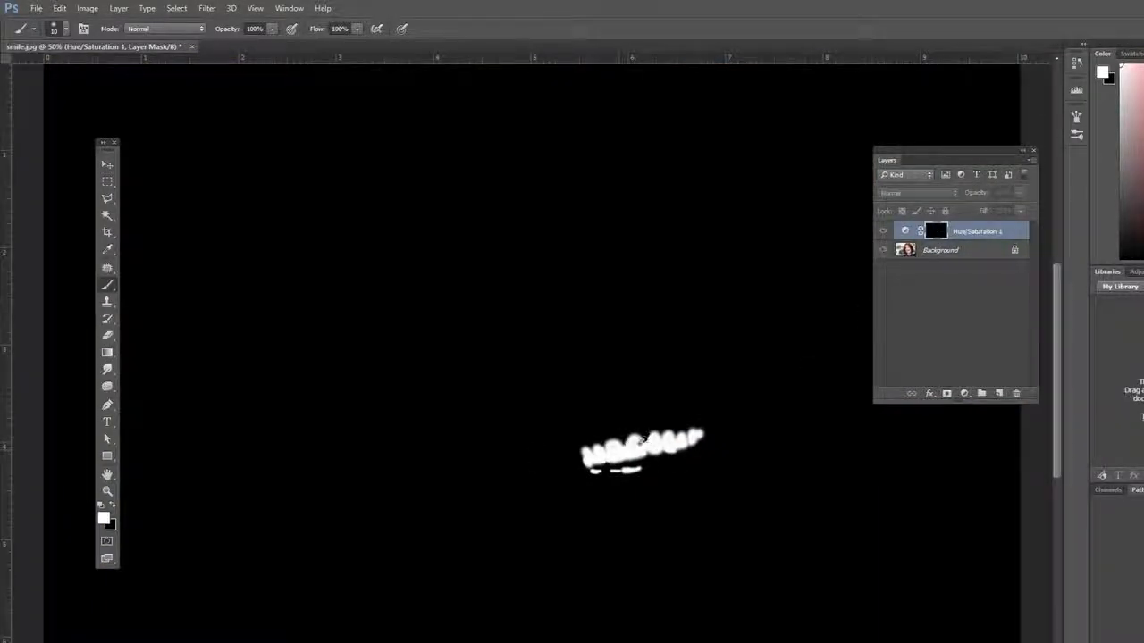
alt+click(929, 232)
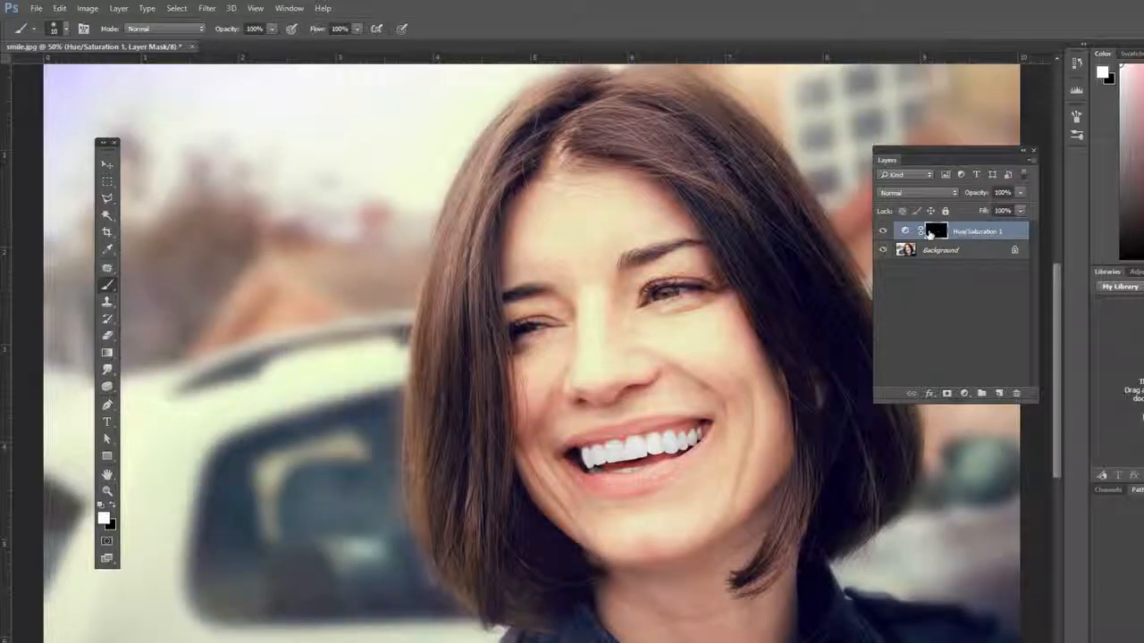
Lower the Hue/Saturation layer's opacity to 70% and switch to the Rectangular Marquee tool
click(1020, 192)
drag(1016, 208, 999, 214)
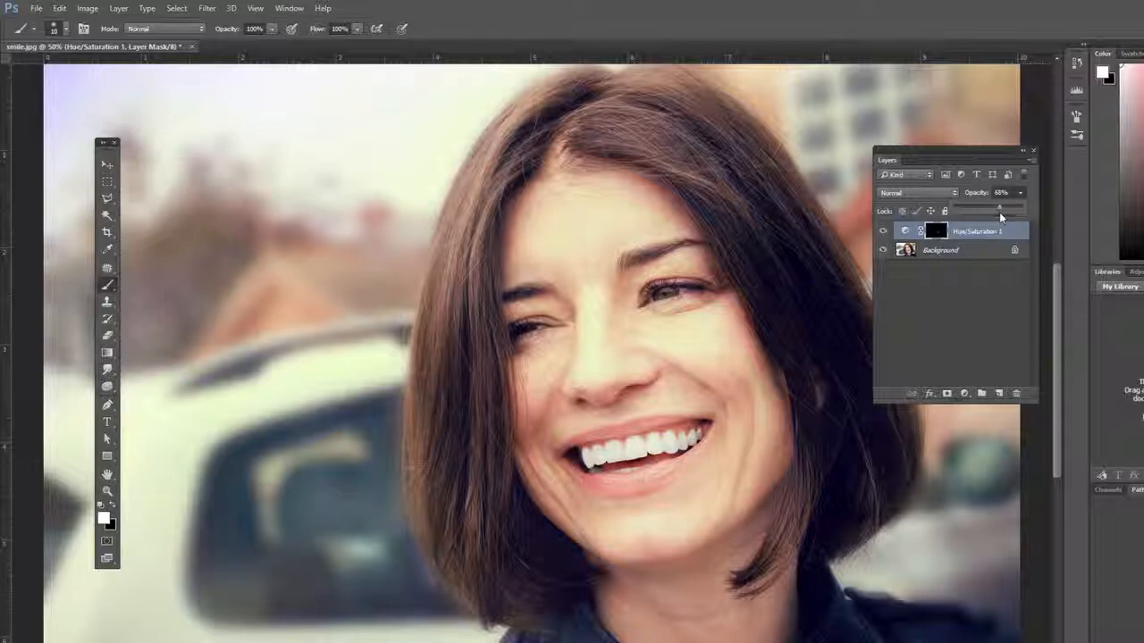
drag(1000, 211, 1001, 212)
click(103, 182)
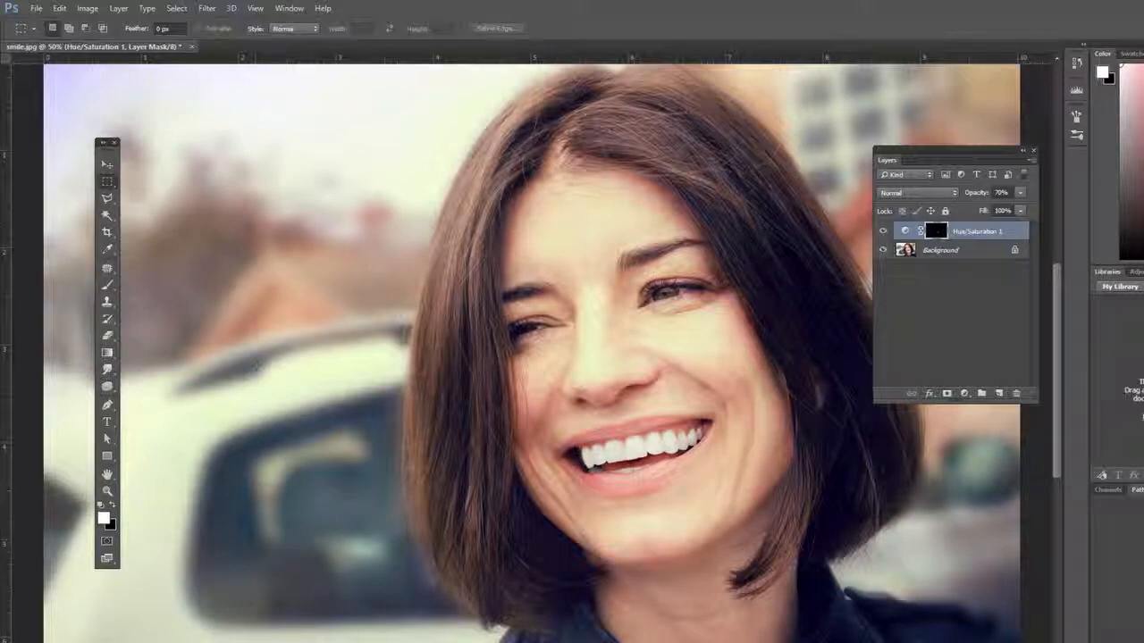